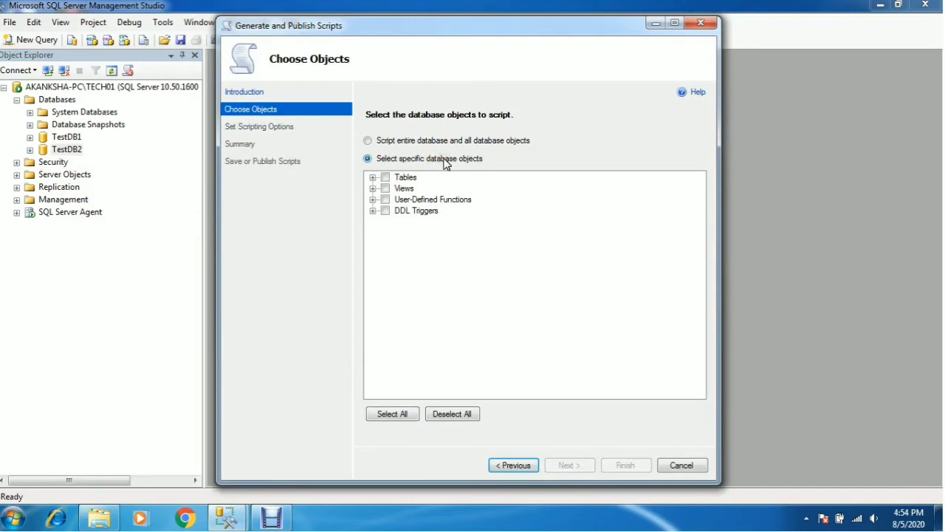
# Include all tables, views and user-defined functions among the specific database objects to script.
pyautogui.click(373, 178)
pyautogui.click(373, 178)
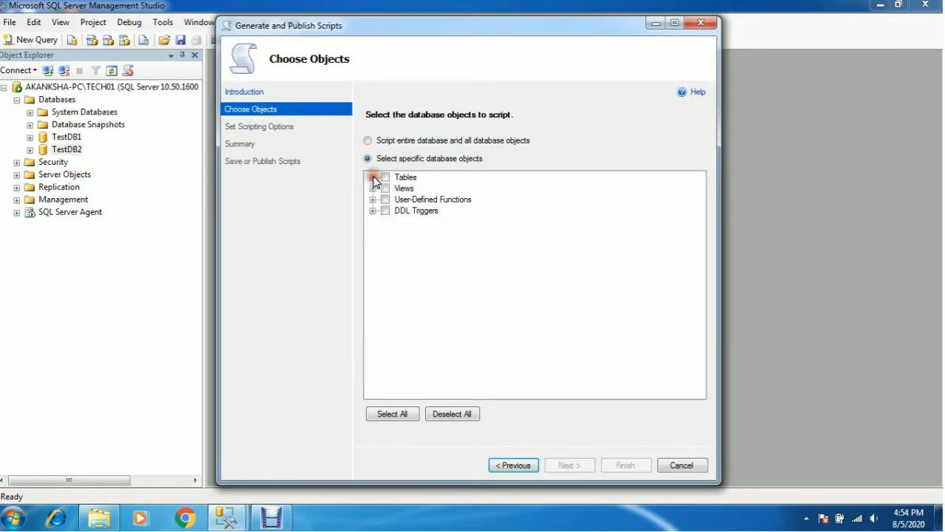
pyautogui.click(385, 178)
pyautogui.click(373, 189)
pyautogui.click(373, 189)
pyautogui.click(385, 188)
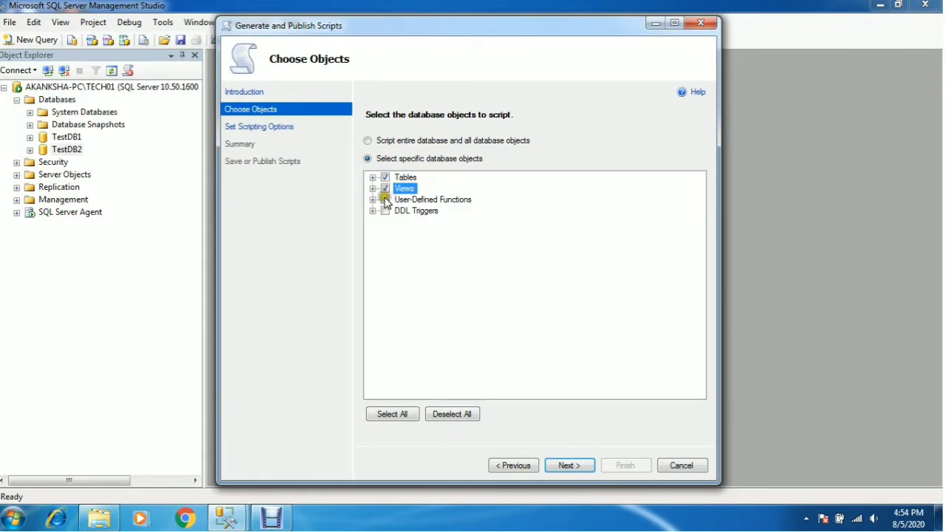
pyautogui.click(385, 199)
pyautogui.click(373, 200)
pyautogui.click(373, 200)
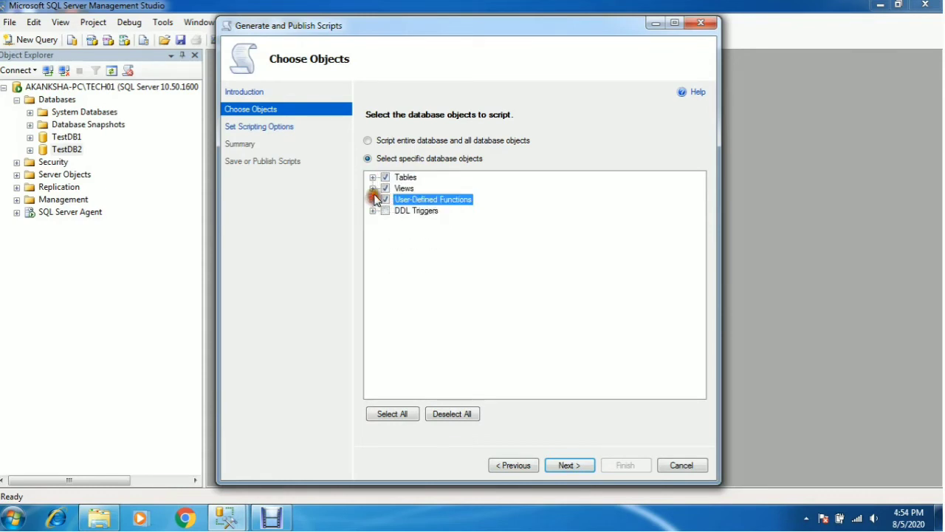
# Try selecting only the DimAccount, DimGeography and DimProductCategory tables, and reselect all tables.
pyautogui.click(373, 177)
pyautogui.click(385, 177)
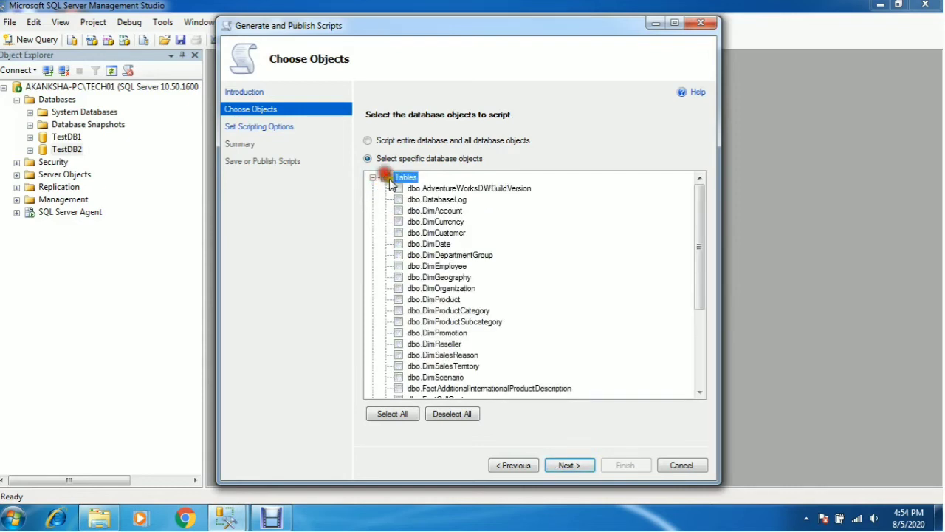
pyautogui.click(398, 210)
pyautogui.click(398, 277)
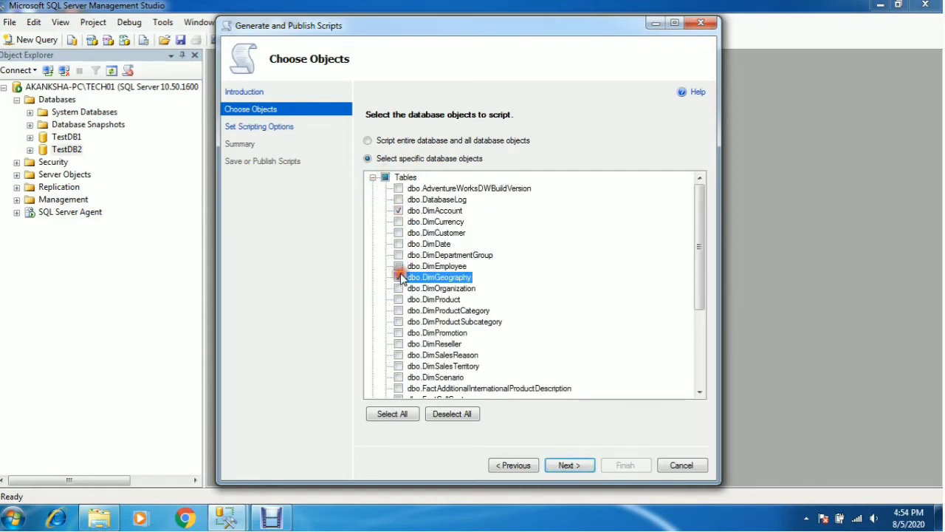
pyautogui.click(399, 311)
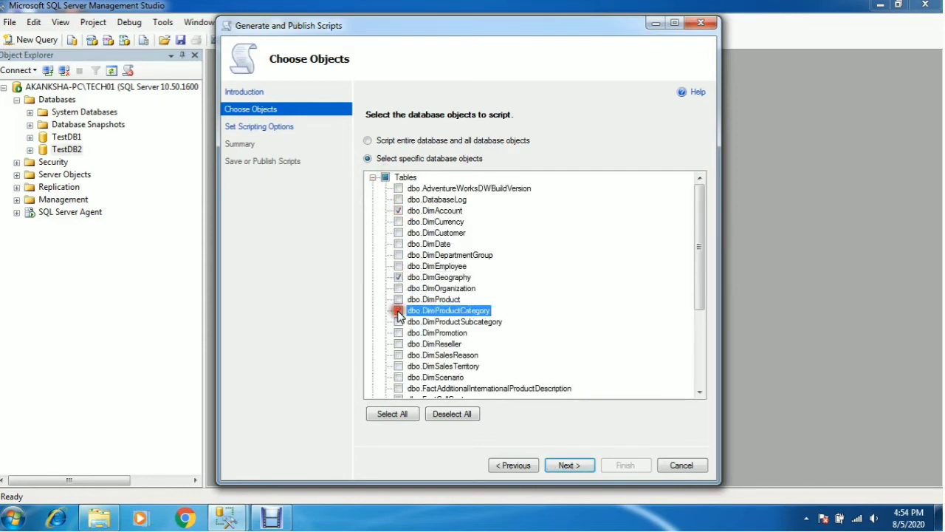
pyautogui.click(385, 178)
pyautogui.click(385, 178)
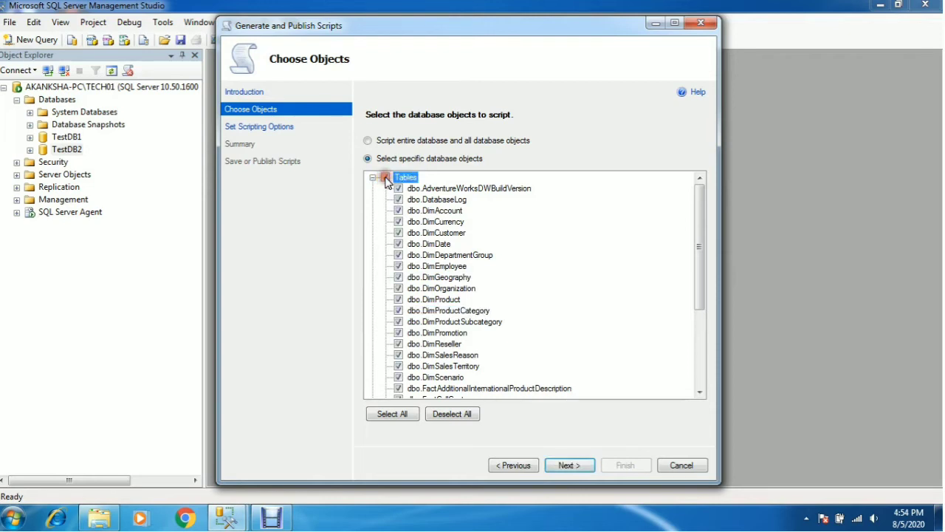
pyautogui.click(373, 178)
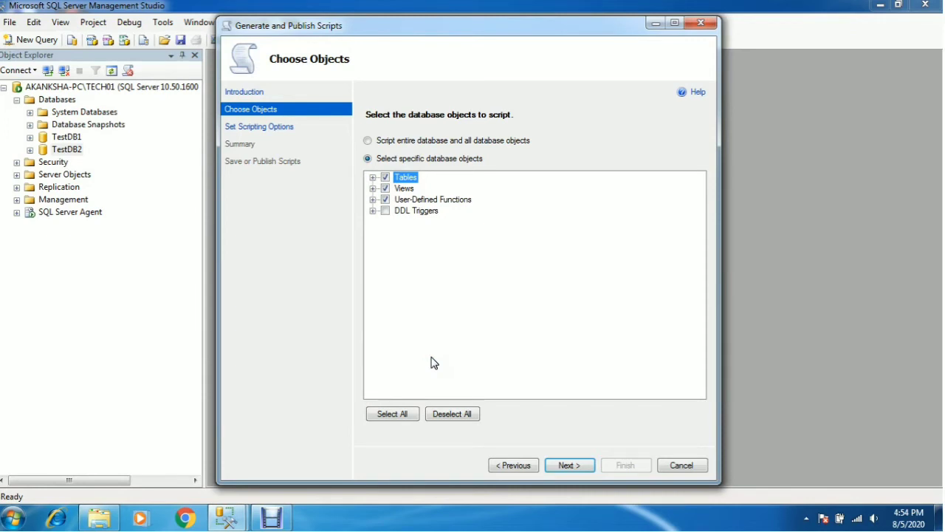
# Proceed to the scripting options and name the output file TestDB3.sql in the Documents folder.
pyautogui.click(564, 466)
pyautogui.click(609, 252)
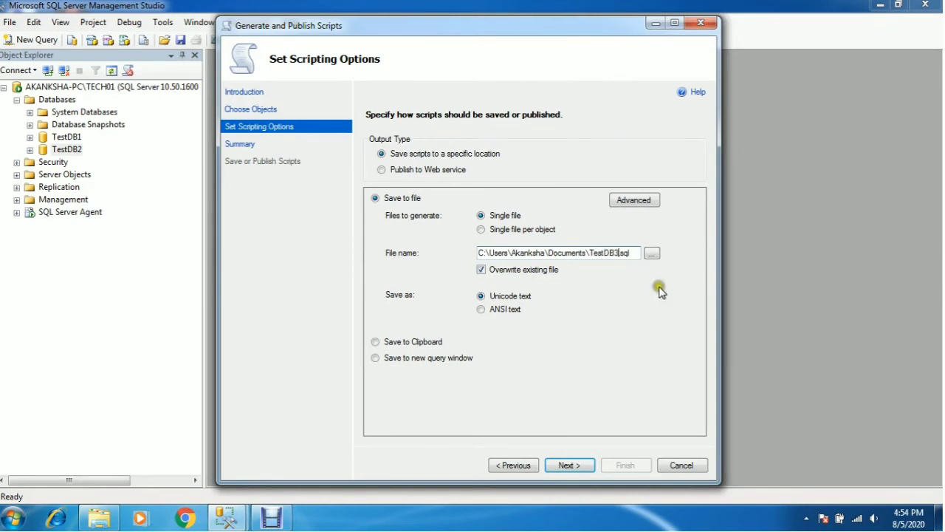
# Set the types of data to script to Schema only in the advanced scripting options and confirm.
pyautogui.click(640, 201)
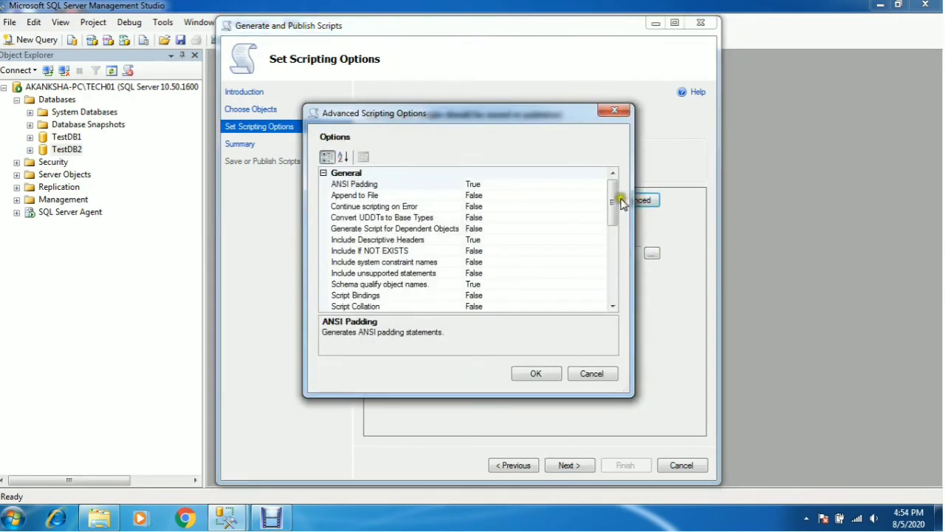
pyautogui.moveTo(612, 206); pyautogui.dragTo(614, 252)
pyautogui.click(418, 261)
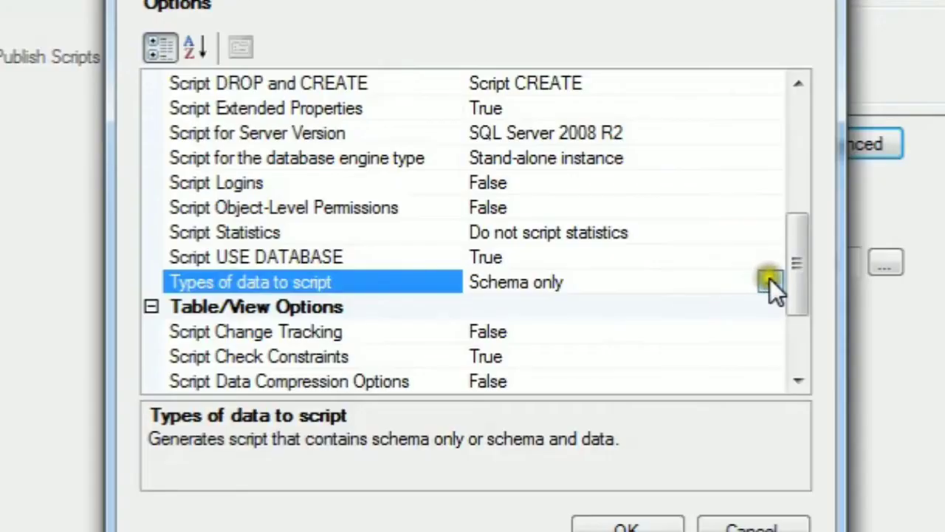
pyautogui.click(601, 260)
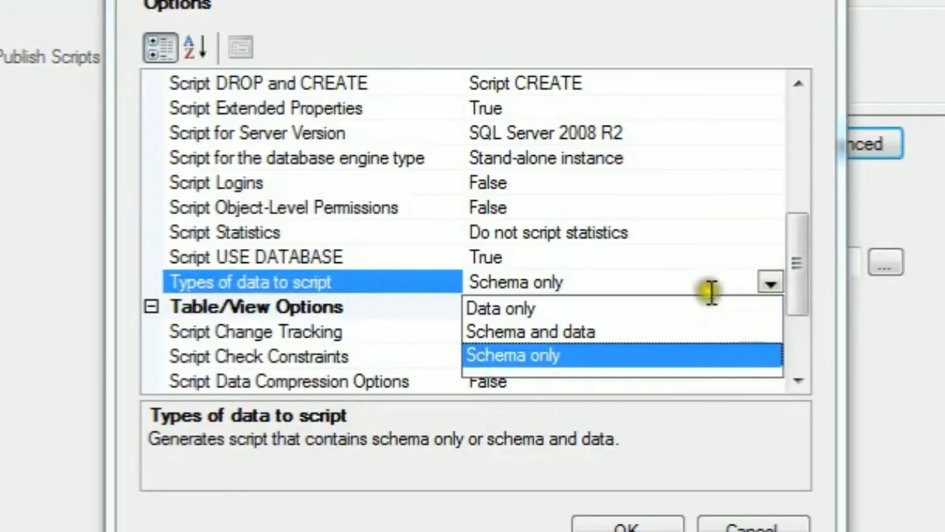
pyautogui.click(657, 308)
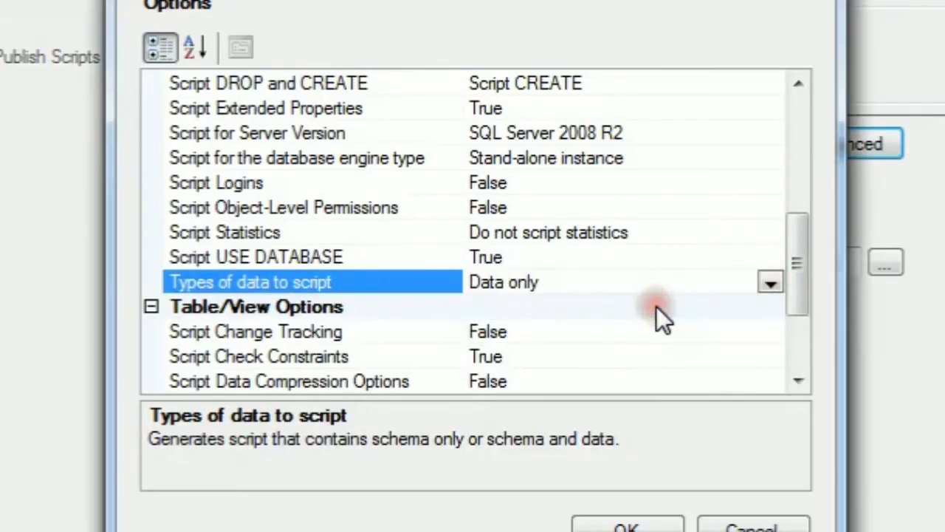
pyautogui.click(771, 282)
pyautogui.click(629, 332)
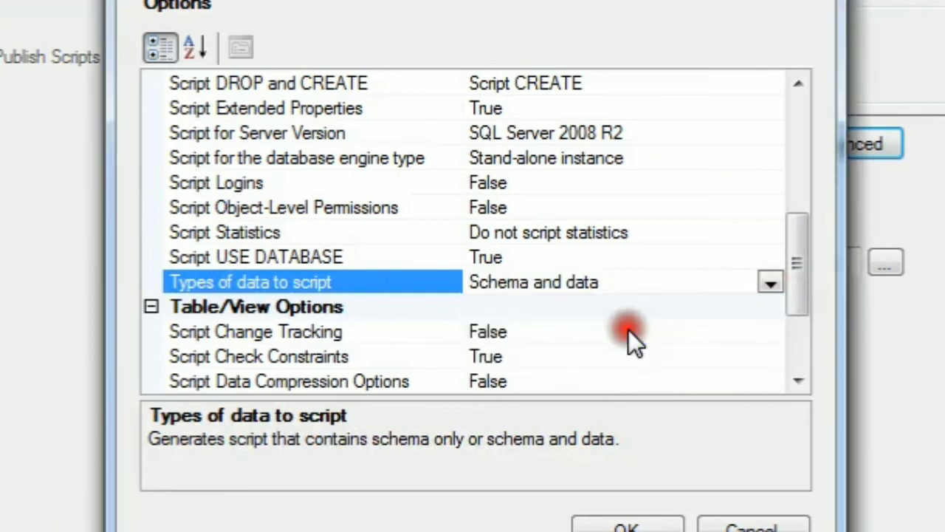
pyautogui.click(768, 280)
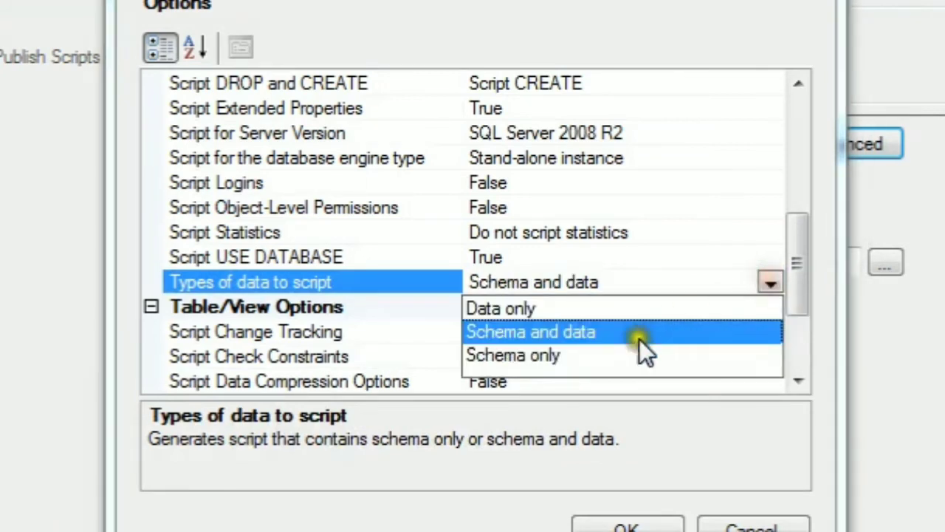
pyautogui.click(575, 354)
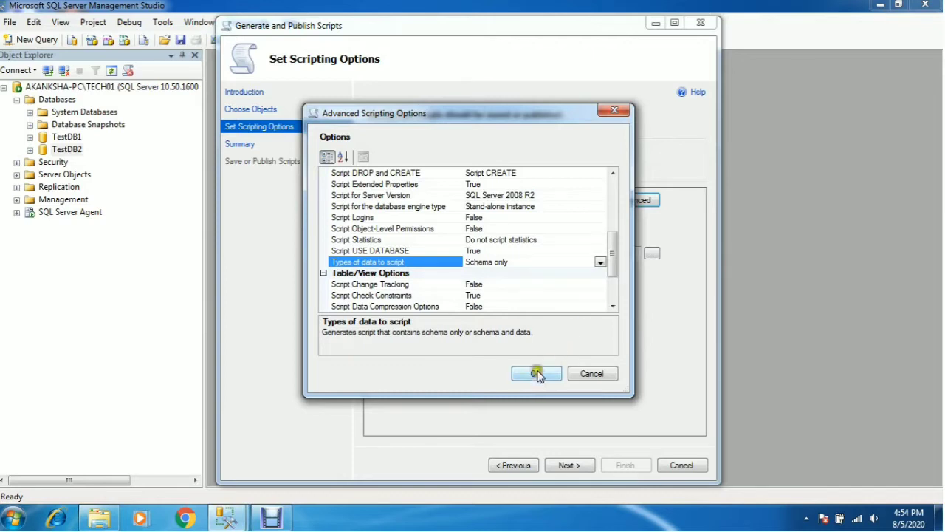
pyautogui.click(625, 526)
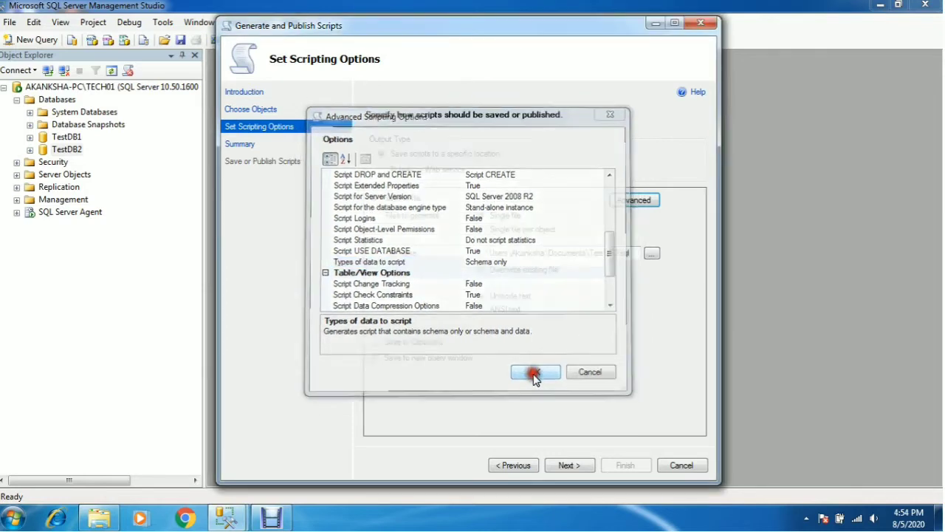
# Accept the summary, generate the script file and finish the wizard.
pyautogui.click(570, 465)
pyautogui.click(571, 467)
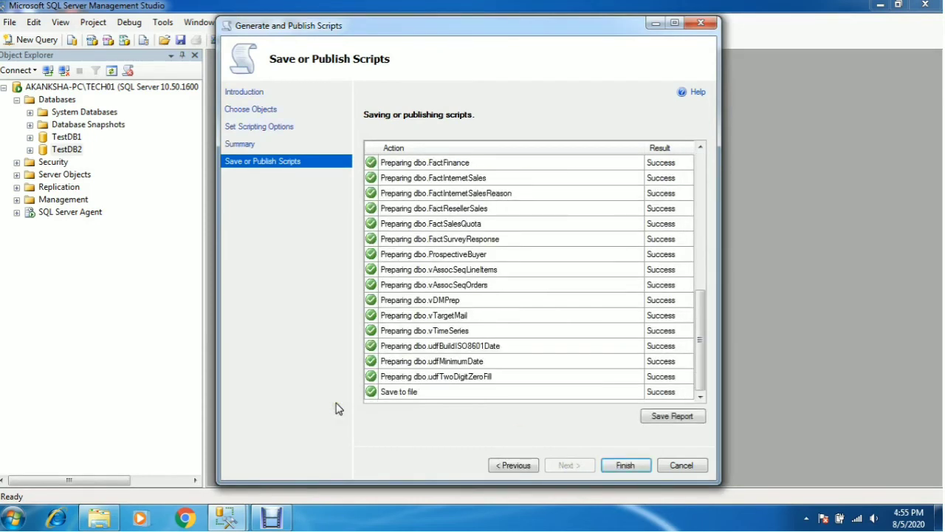
pyautogui.click(619, 466)
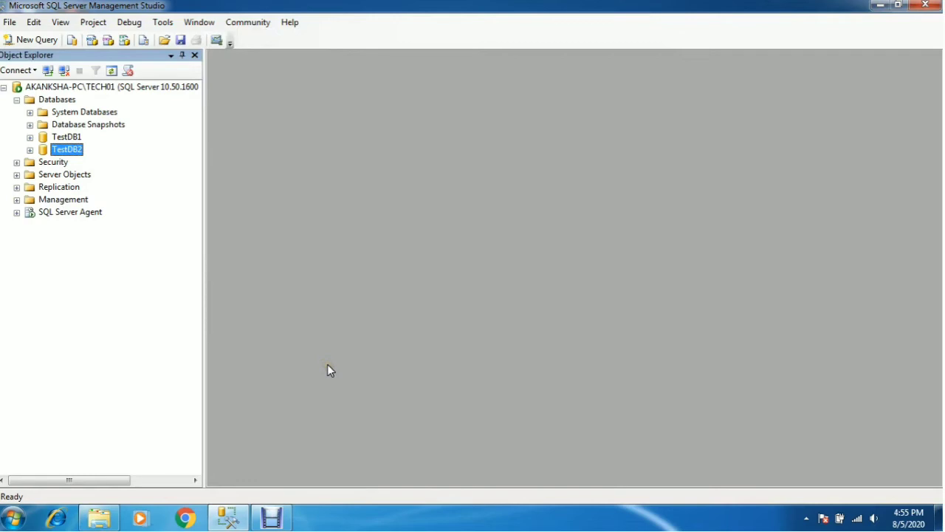
# Switch to Windows Explorer and open the generated TestDB3 script from the Documents library in SQL Server Management Studio.
pyautogui.click(100, 517)
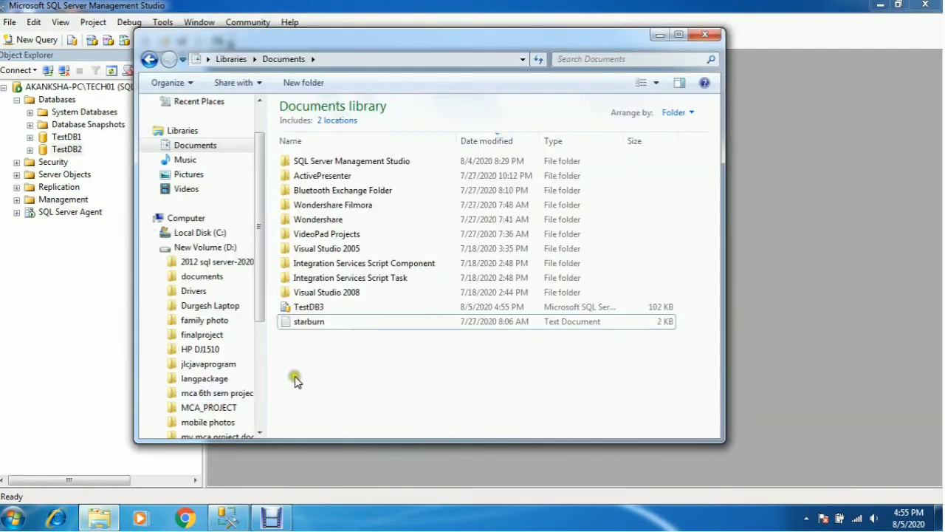
pyautogui.click(314, 307)
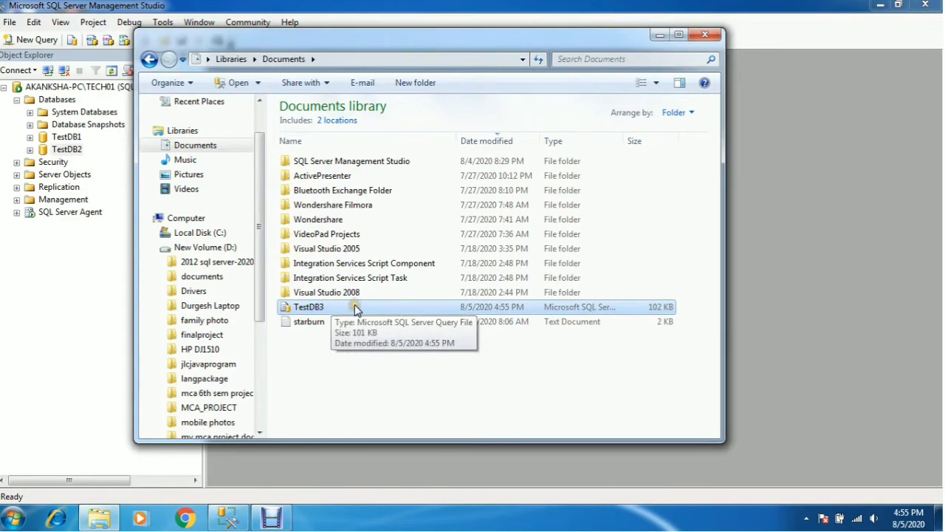
pyautogui.doubleClick(355, 308)
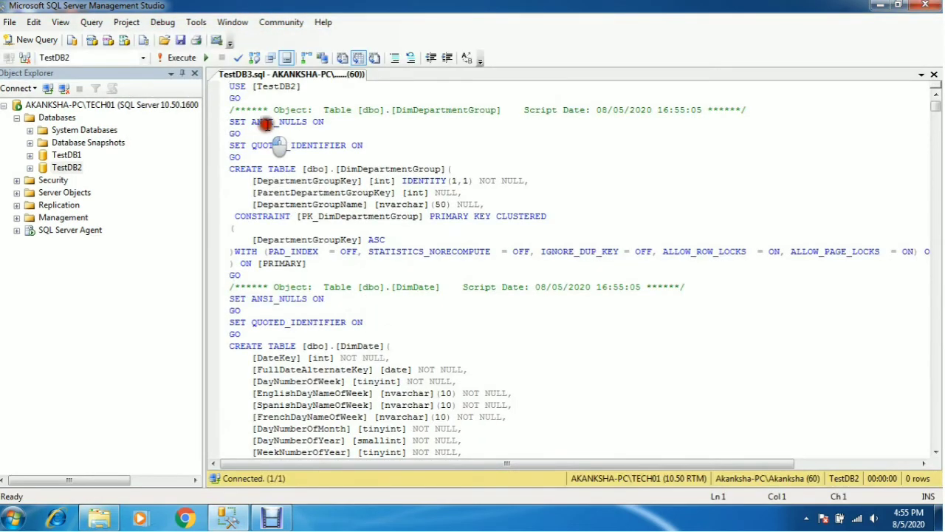
pyautogui.moveTo(352, 342)
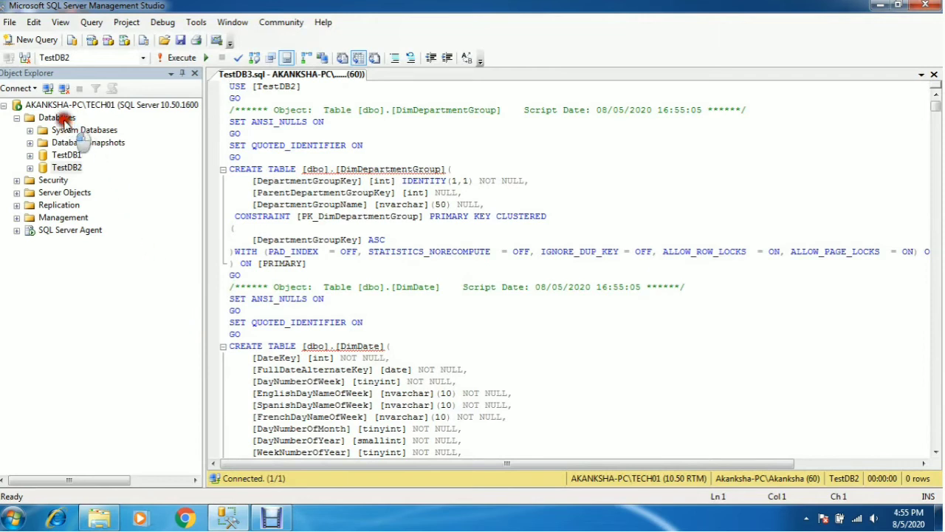
# Create a new database named TestDB3 with the default owner on the server.
pyautogui.click(60, 118)
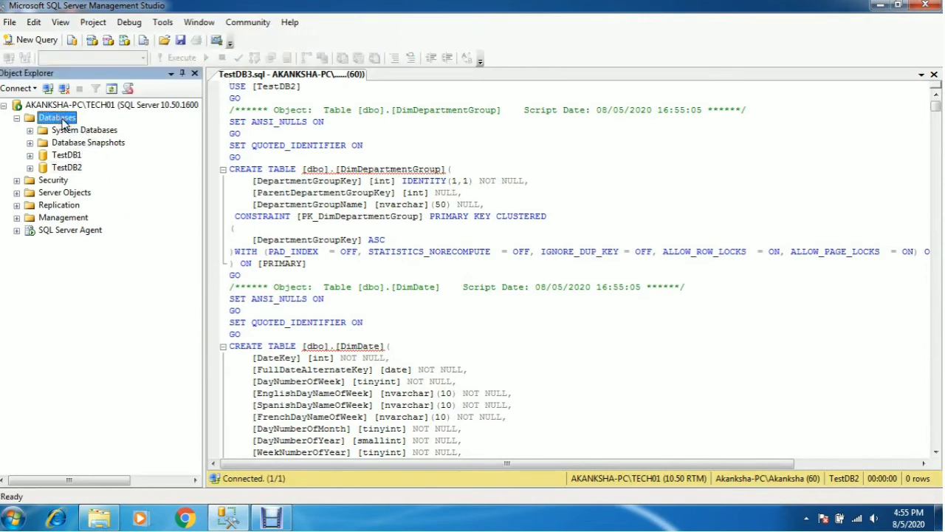
pyautogui.rightClick(63, 122)
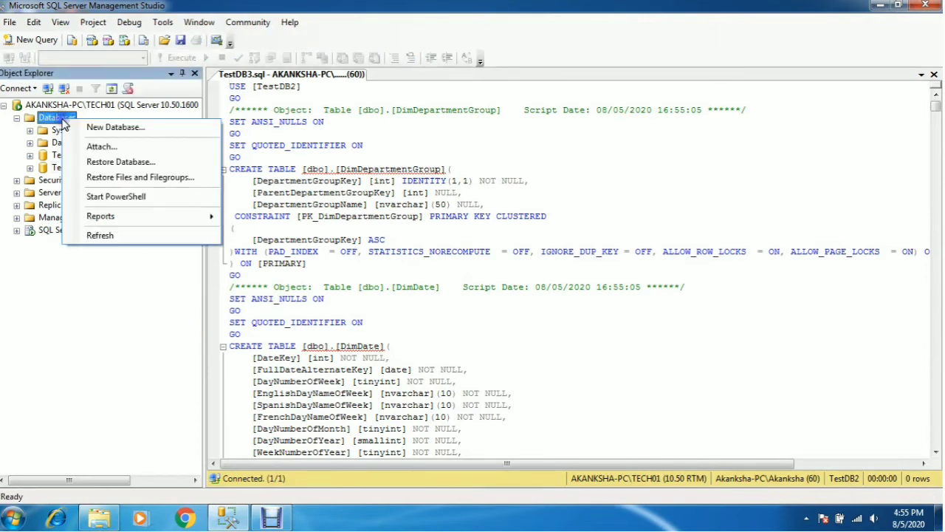
pyautogui.click(89, 130)
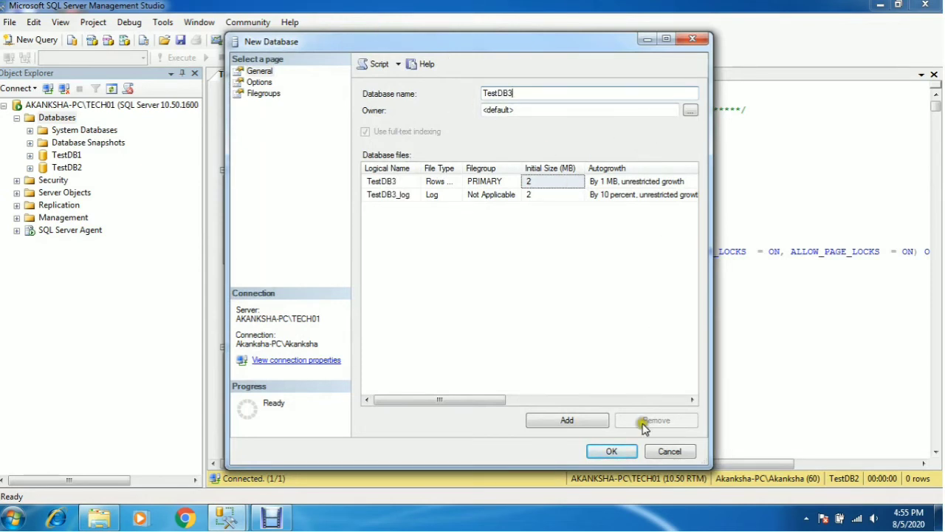
pyautogui.click(612, 452)
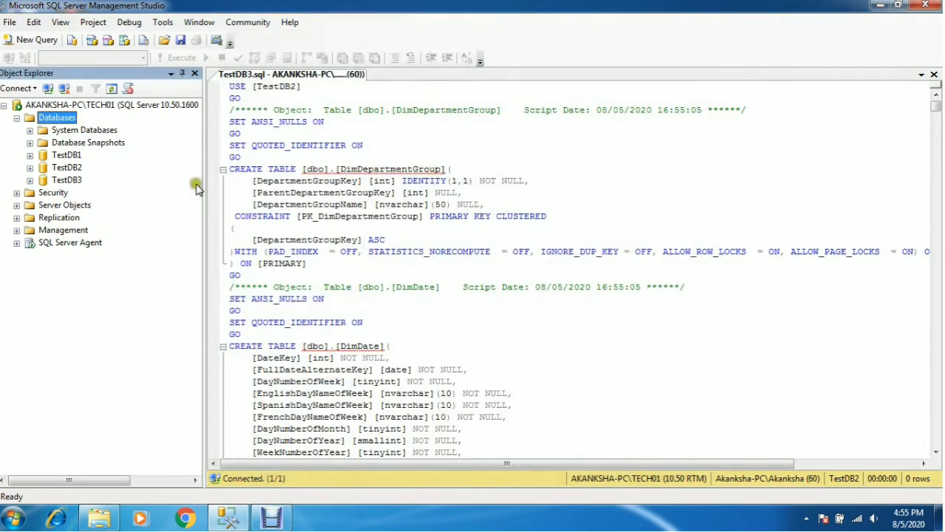
# Expand the TestDB3 database and check the contents of its Tables folder.
pyautogui.click(74, 180)
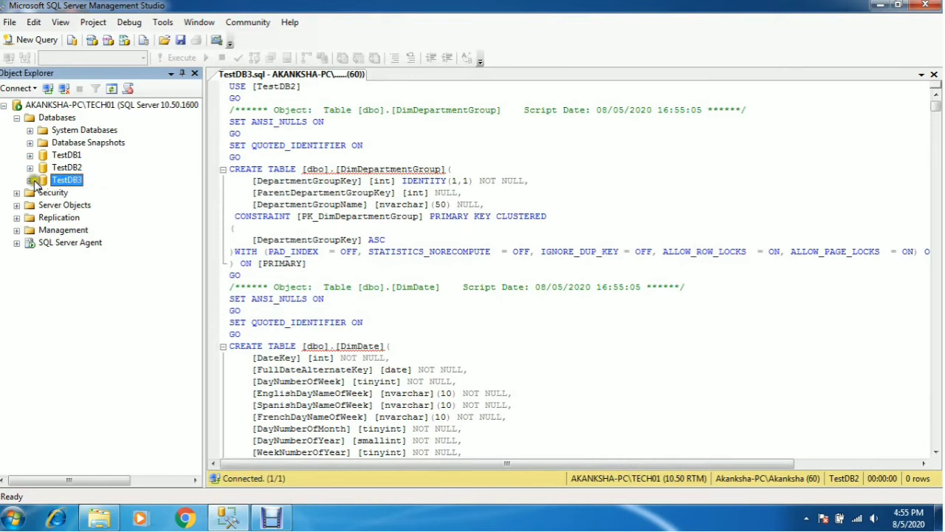
pyautogui.click(30, 181)
pyautogui.click(43, 205)
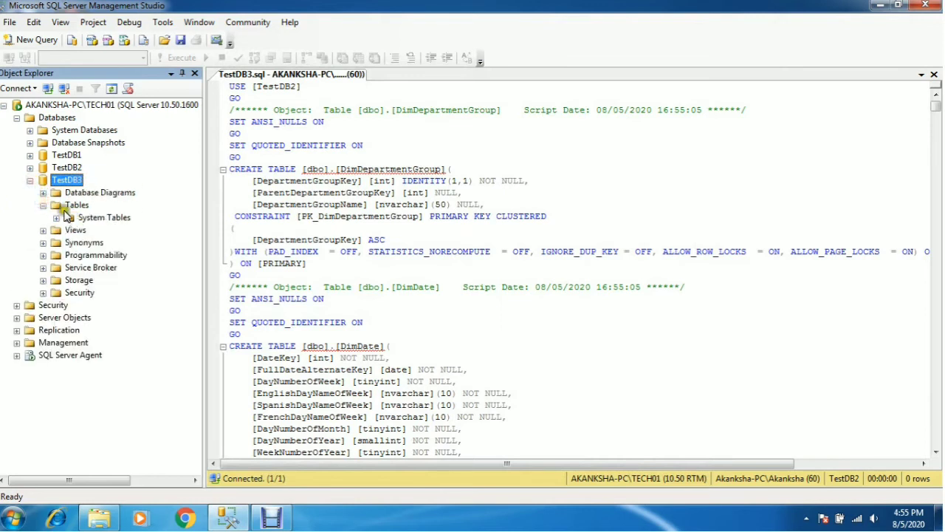
pyautogui.click(43, 205)
pyautogui.click(43, 206)
pyautogui.click(42, 206)
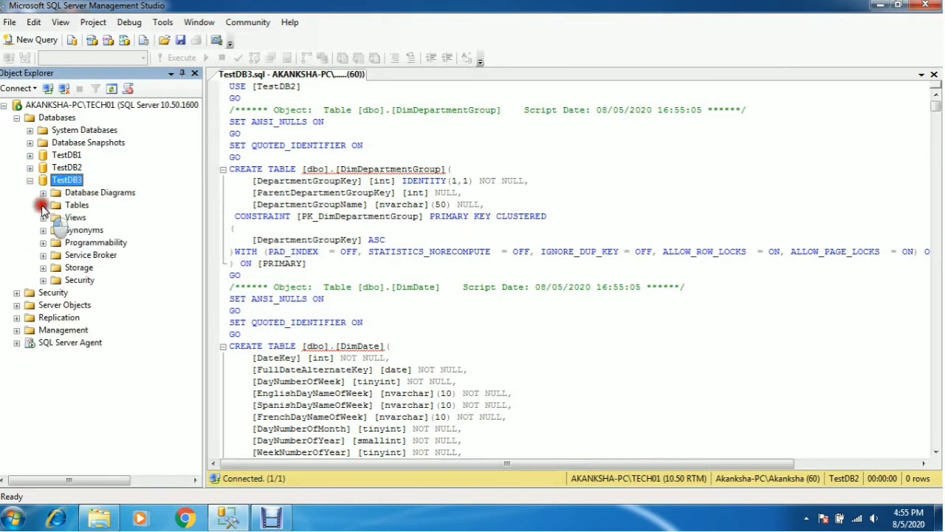
# Change the database in the script's first USE statement to TestDB3.
pyautogui.click(294, 87)
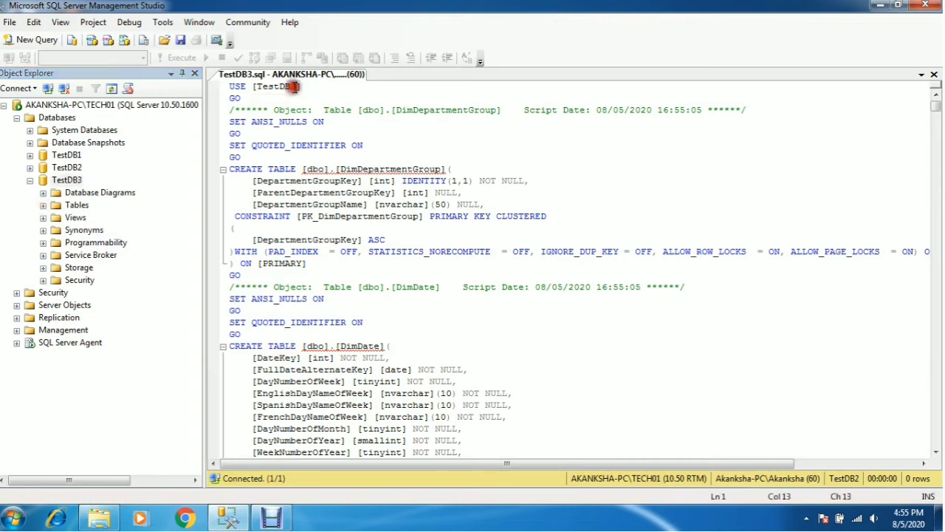
pyautogui.press('BackSpace')
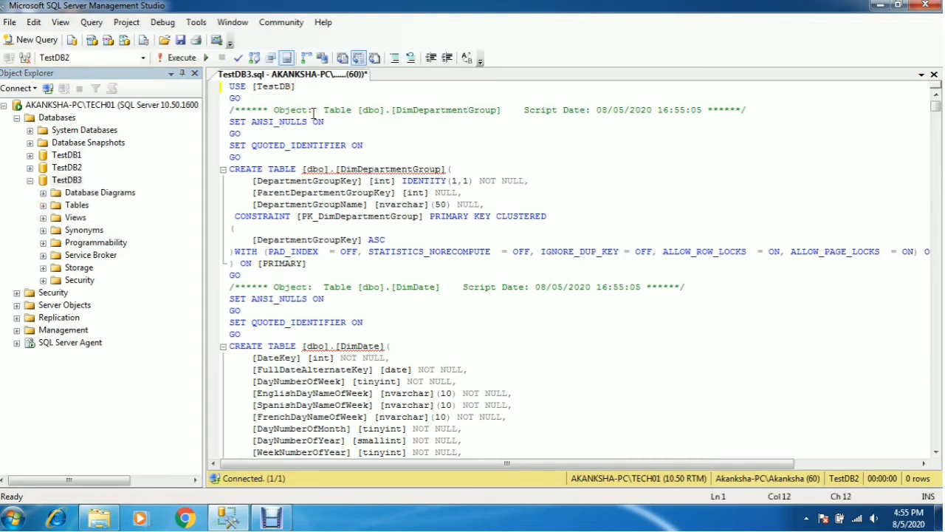
pyautogui.write('1')
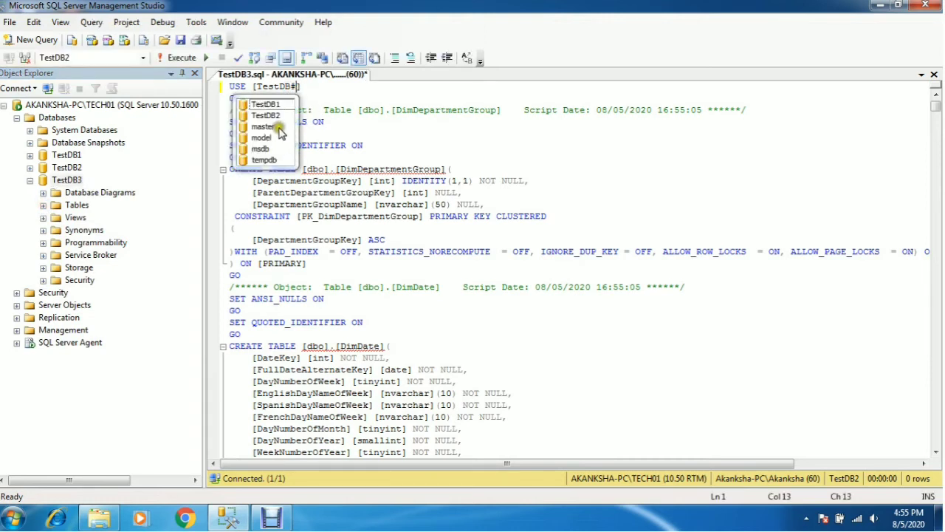
pyautogui.press('BackSpace')
pyautogui.write('3')
pyautogui.click(323, 96)
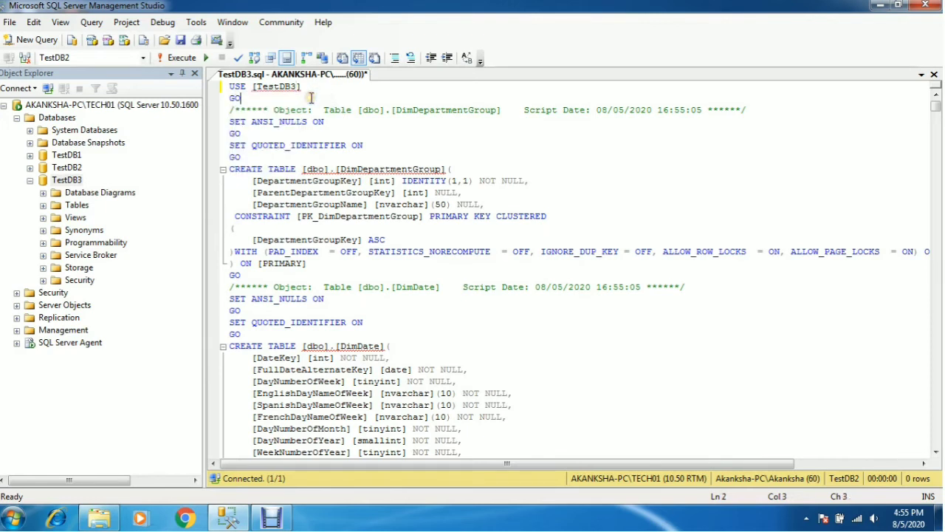
# Set the query's active database to TestDB3, check the script's syntax and execute it.
pyautogui.click(143, 58)
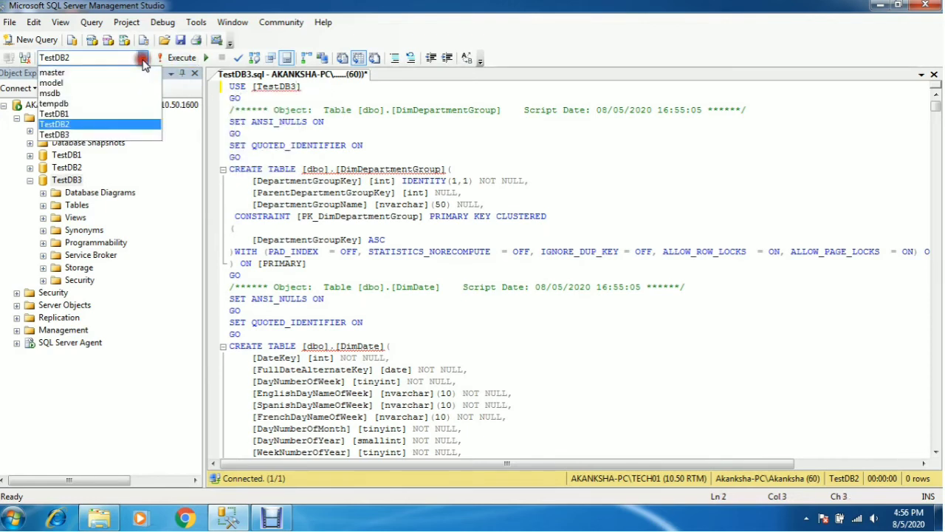
pyautogui.click(79, 136)
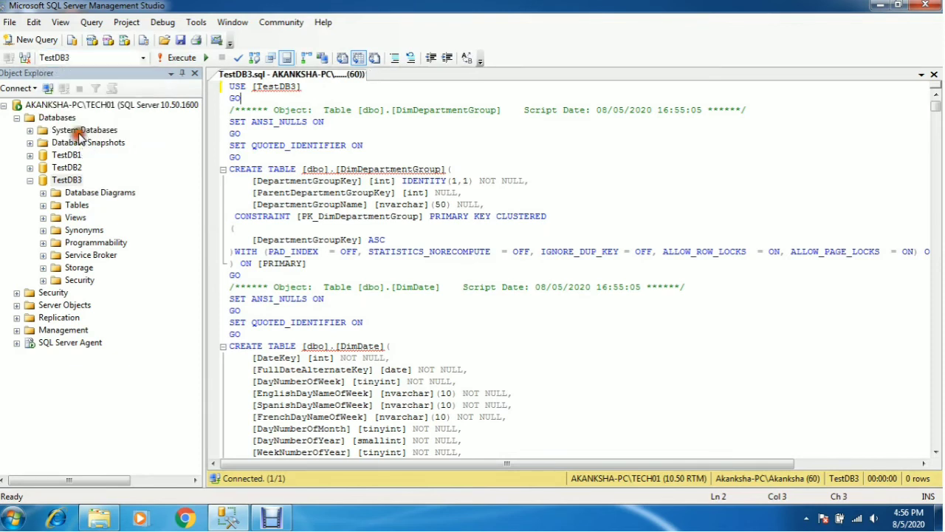
pyautogui.click(323, 109)
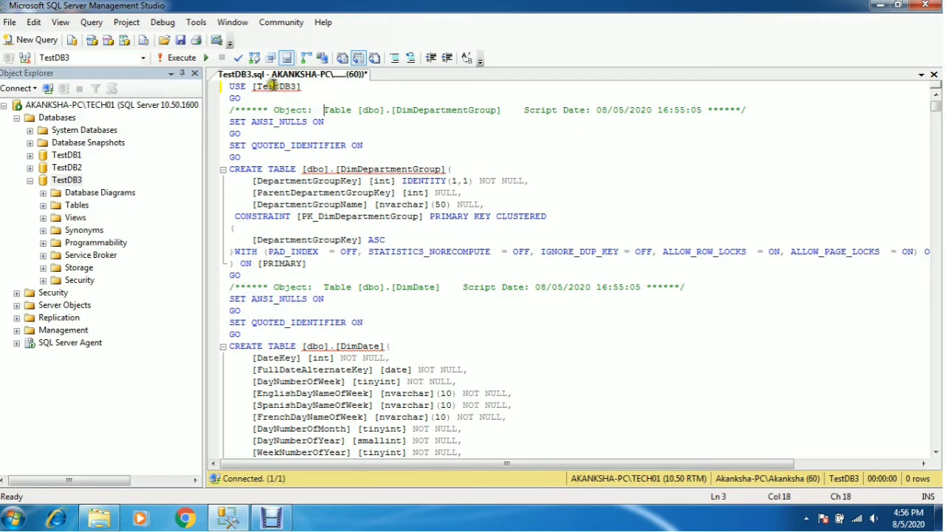
pyautogui.click(237, 57)
pyautogui.click(181, 58)
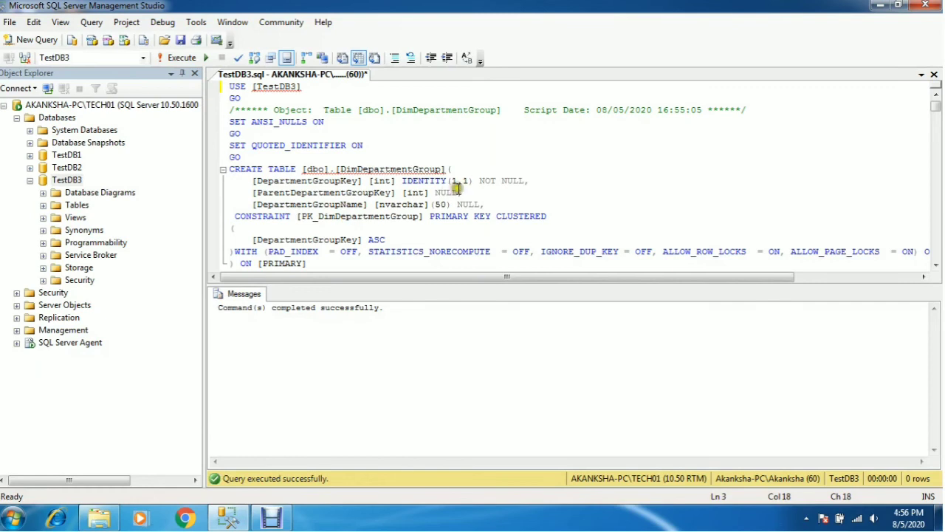
# Refresh the TestDB3 database in Object Explorer and list the tables in its Tables folder.
pyautogui.click(29, 180)
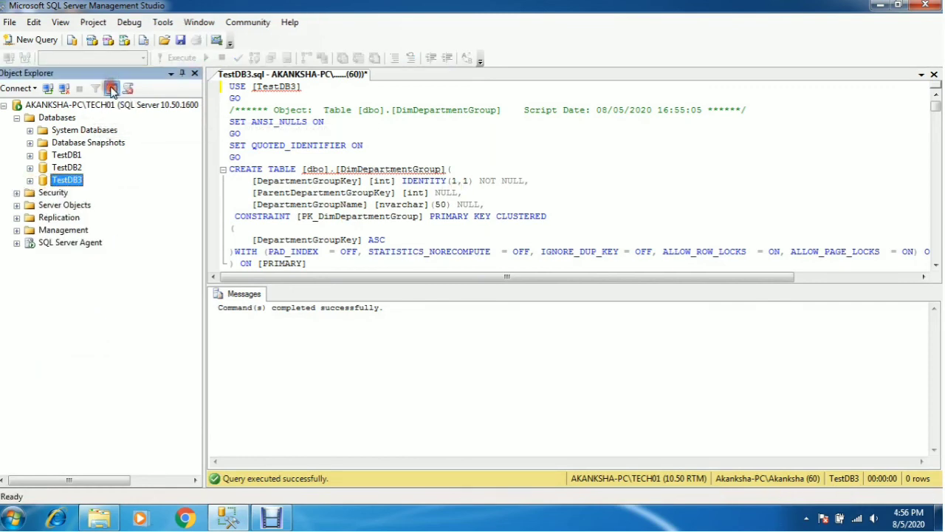
pyautogui.click(30, 180)
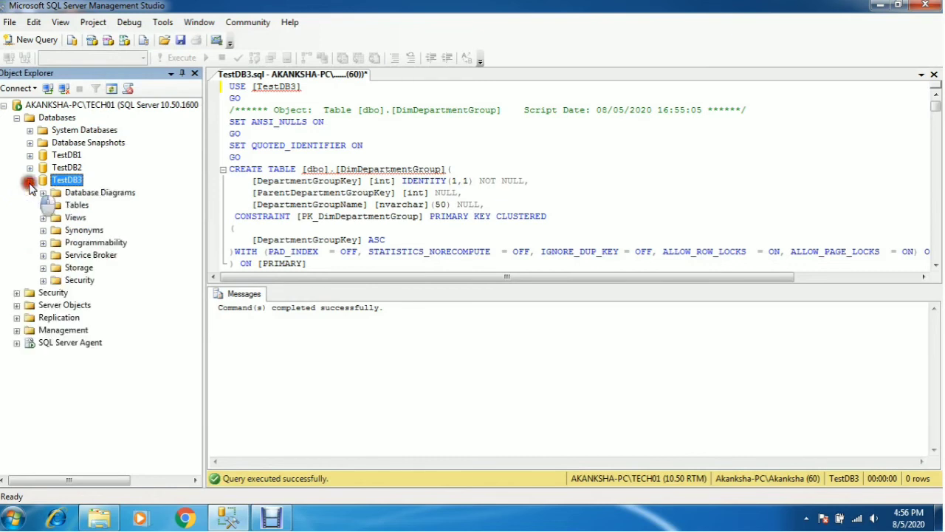
pyautogui.click(42, 206)
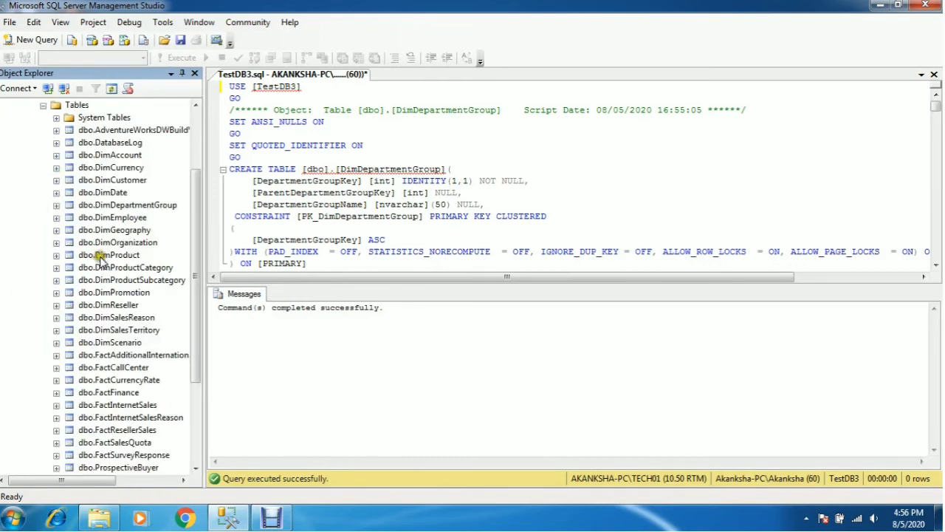
pyautogui.moveTo(191, 221); pyautogui.dragTo(198, 188)
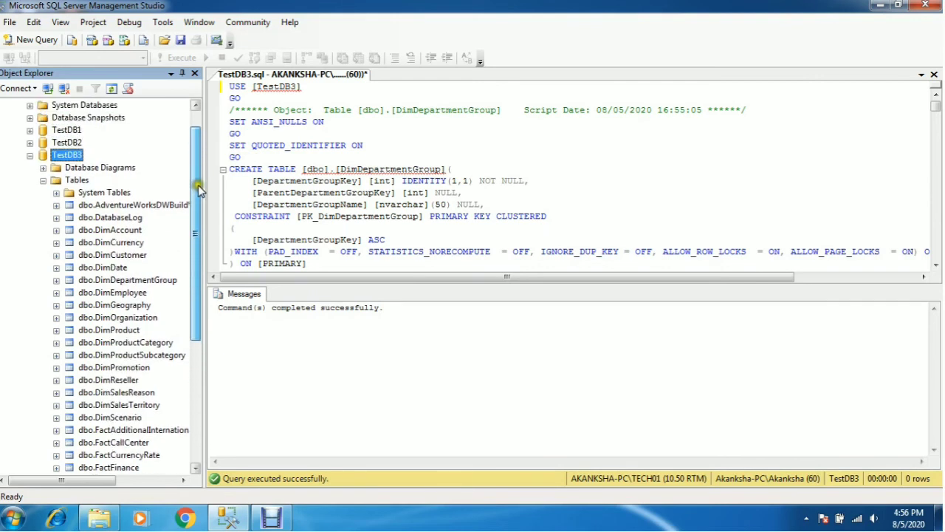
# Select the top 1000 rows of the DatabaseLog and DimAccount tables in TestDB3 to check for data.
pyautogui.rightClick(137, 218)
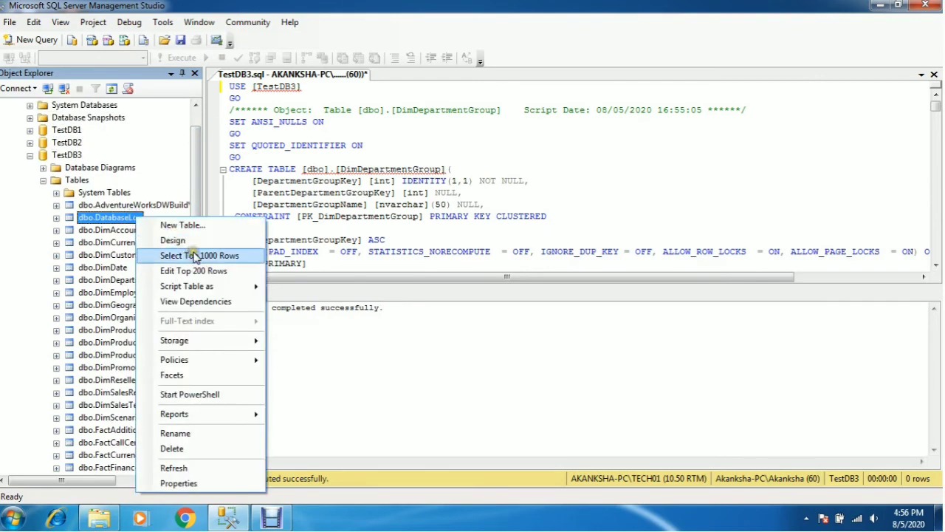
pyautogui.click(166, 255)
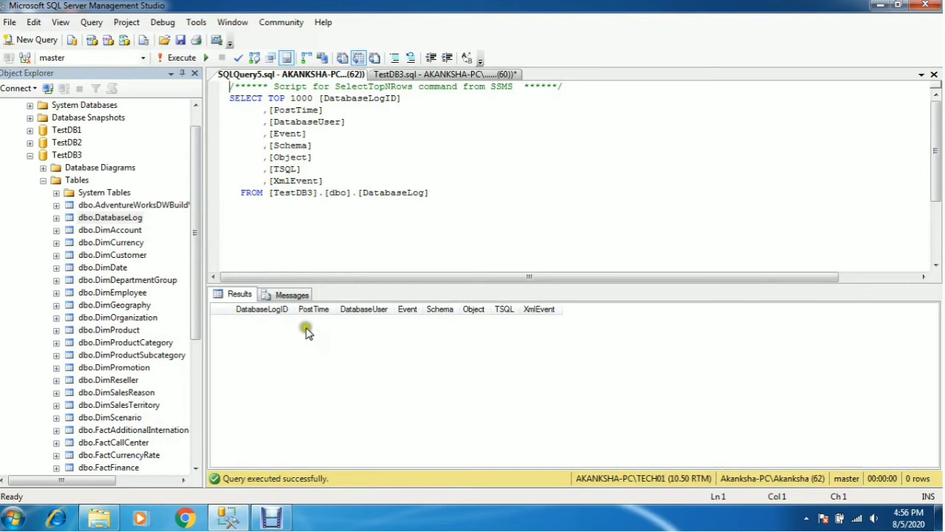
pyautogui.rightClick(133, 230)
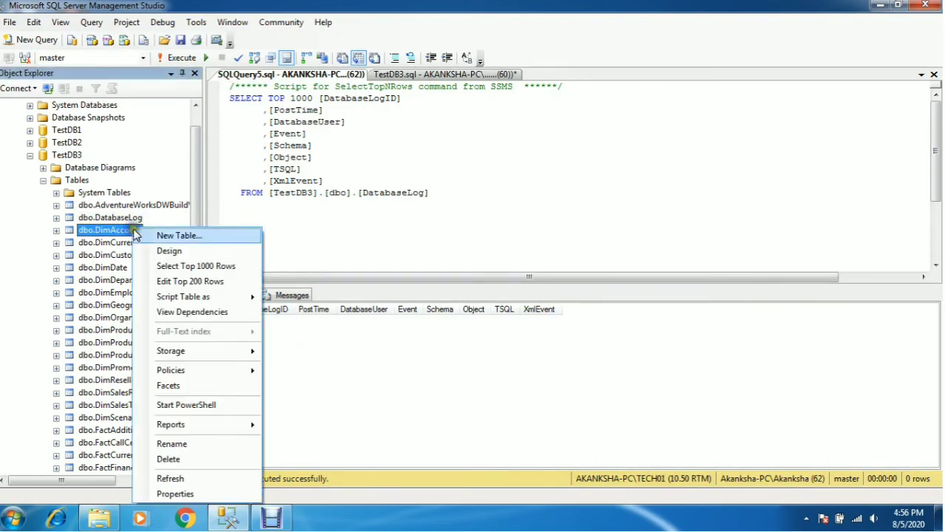
pyautogui.click(188, 266)
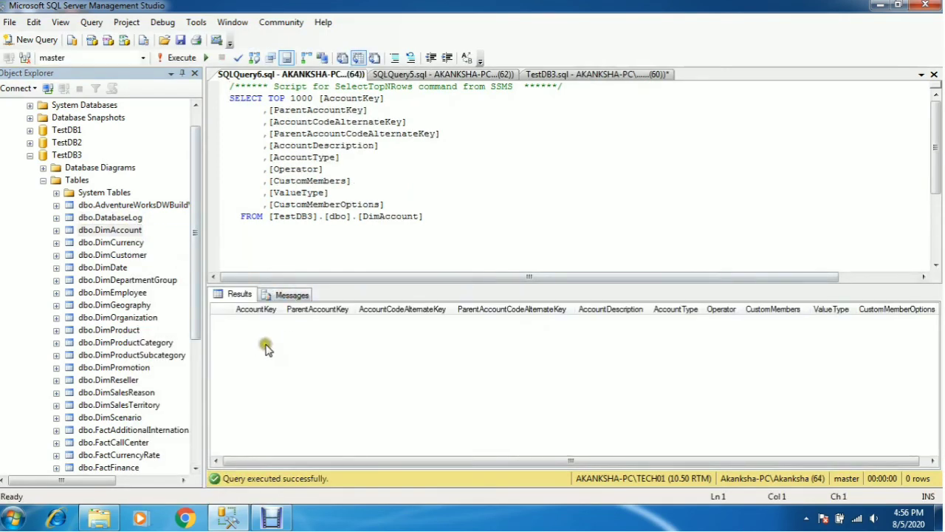
# Reopen TestDB3's Tables folder, inspect the object folders under AdventureWorksDWBuildVersion and collapse the tree again.
pyautogui.click(43, 180)
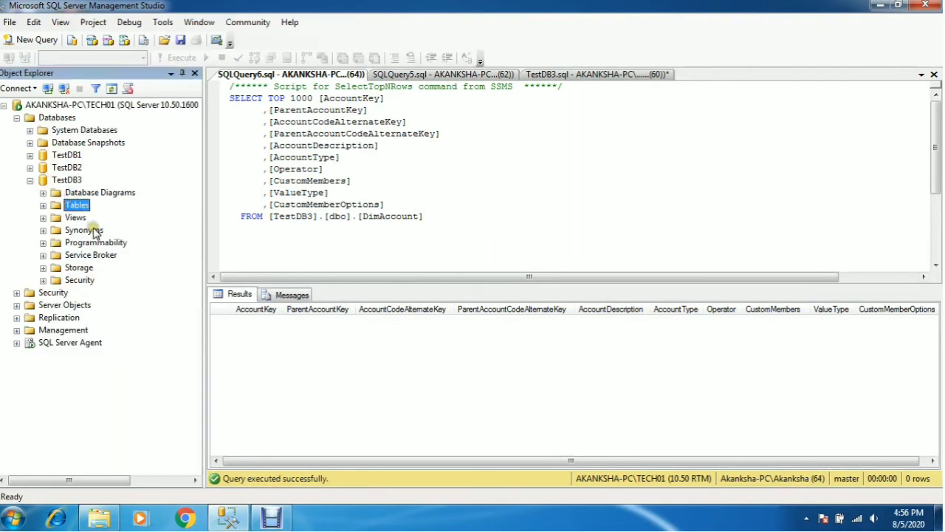
pyautogui.click(43, 204)
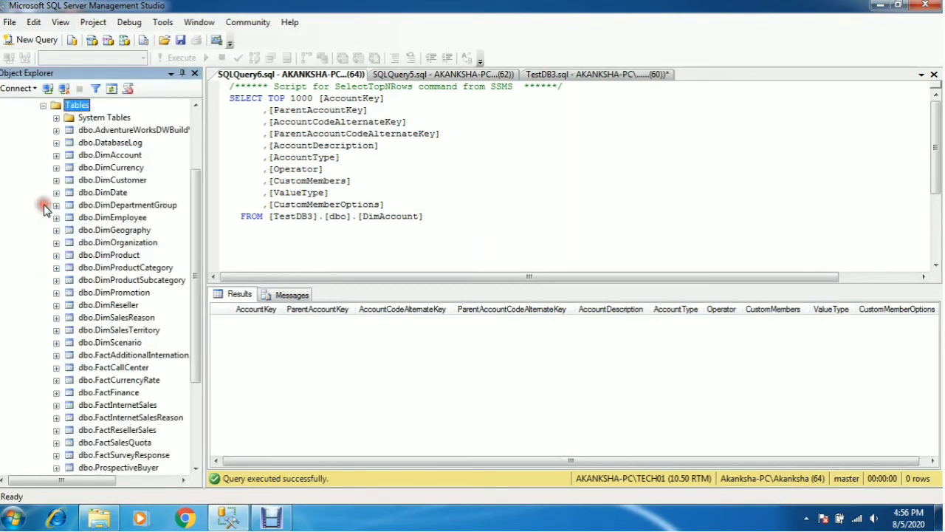
pyautogui.click(57, 131)
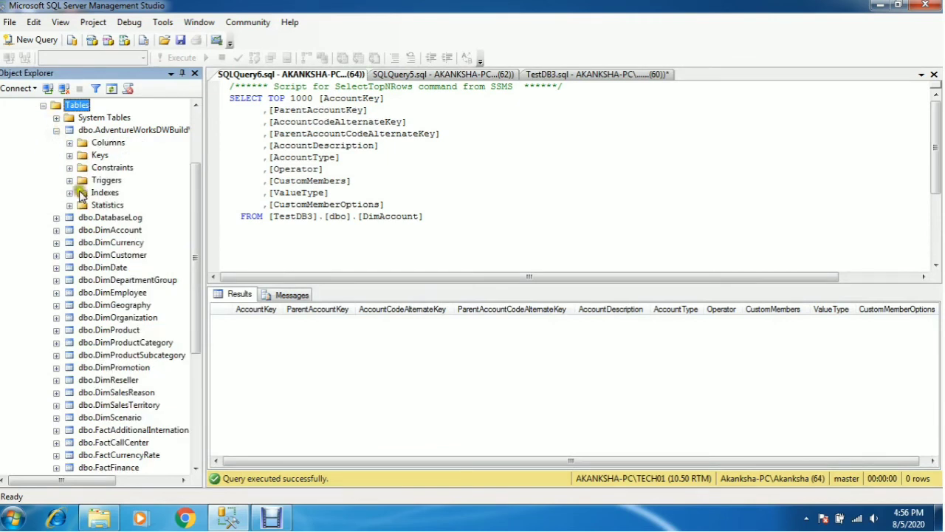
pyautogui.click(56, 131)
pyautogui.click(43, 105)
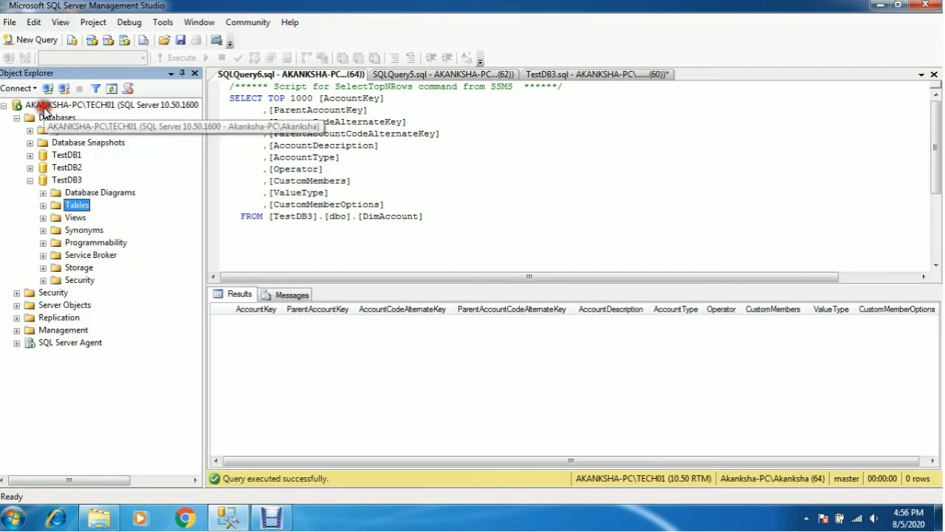
# Expand TestDB3's Tables folder and select the top 1000 rows of its DatabaseLog table once more.
pyautogui.click(42, 206)
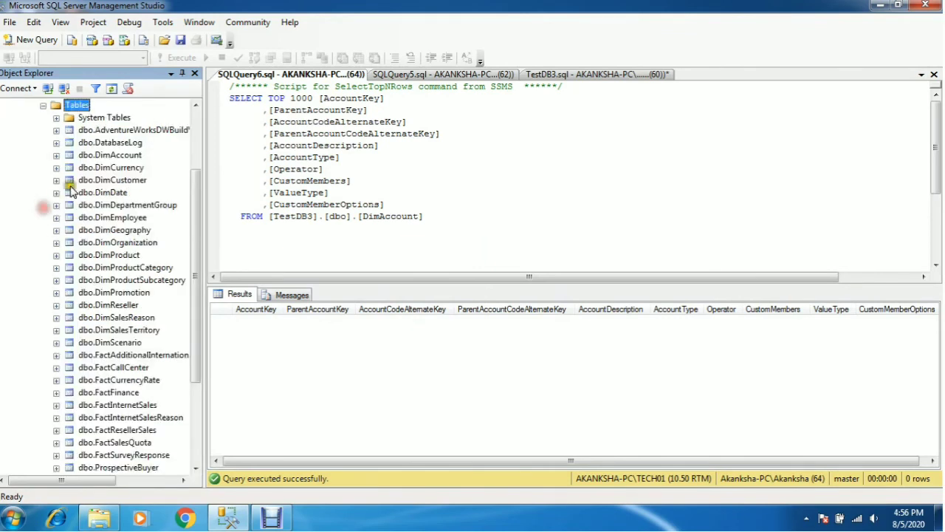
pyautogui.rightClick(119, 144)
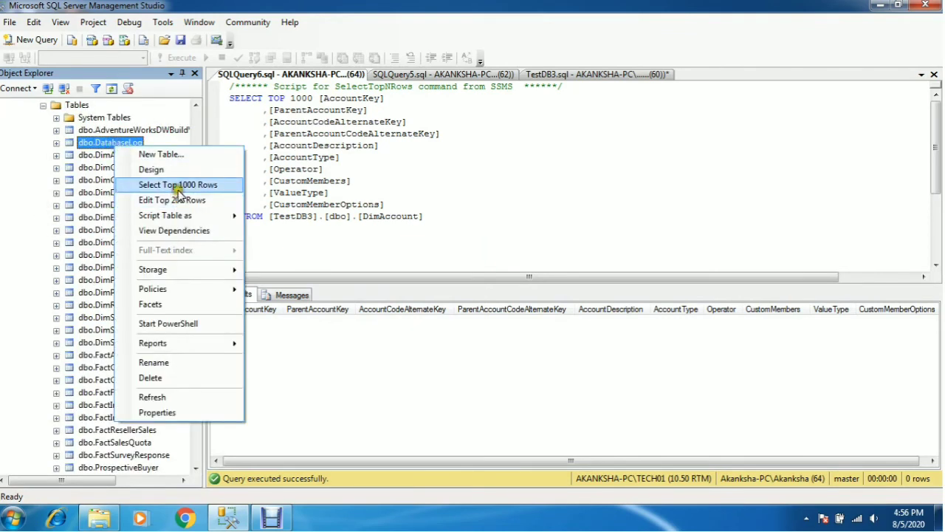
pyautogui.click(178, 185)
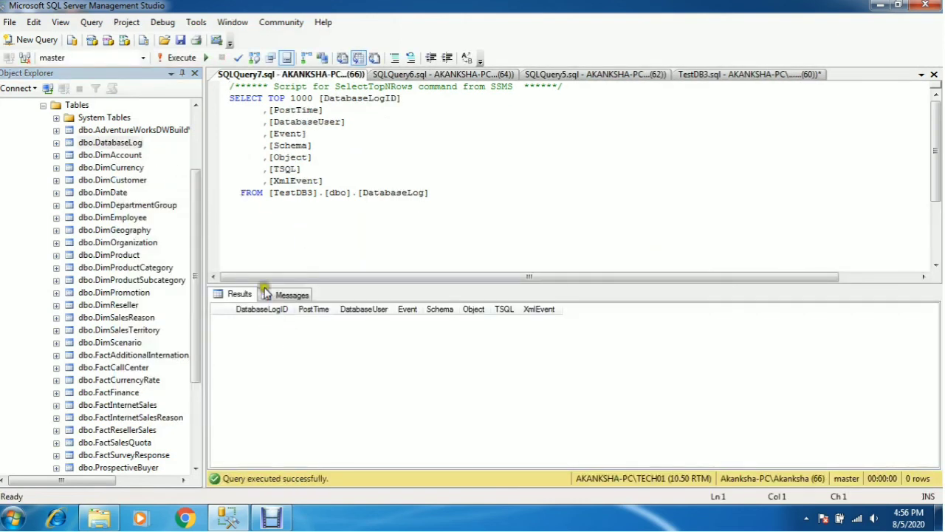
# Select the top 1000 rows of TestDB2's DatabaseLog table for comparison, then close that query.
pyautogui.moveTo(195, 221); pyautogui.dragTo(197, 180)
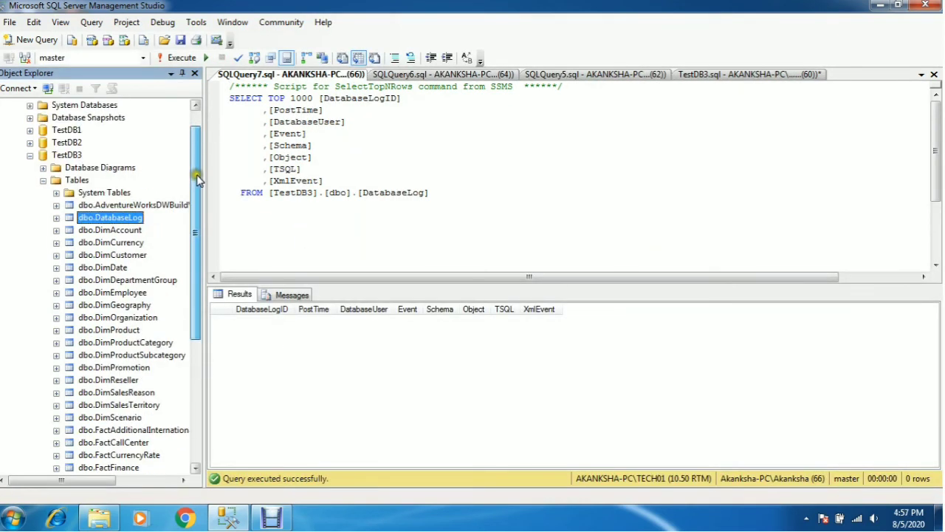
pyautogui.click(30, 143)
pyautogui.click(43, 167)
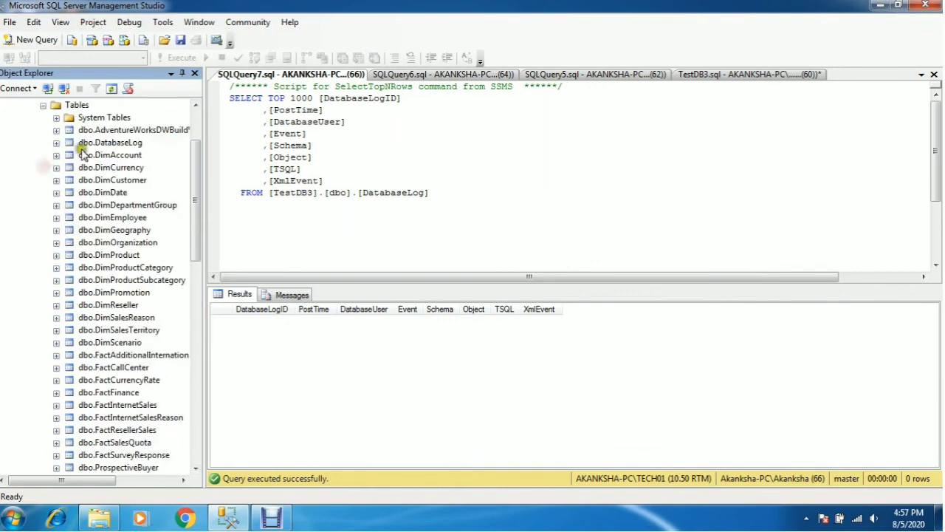
pyautogui.rightClick(127, 143)
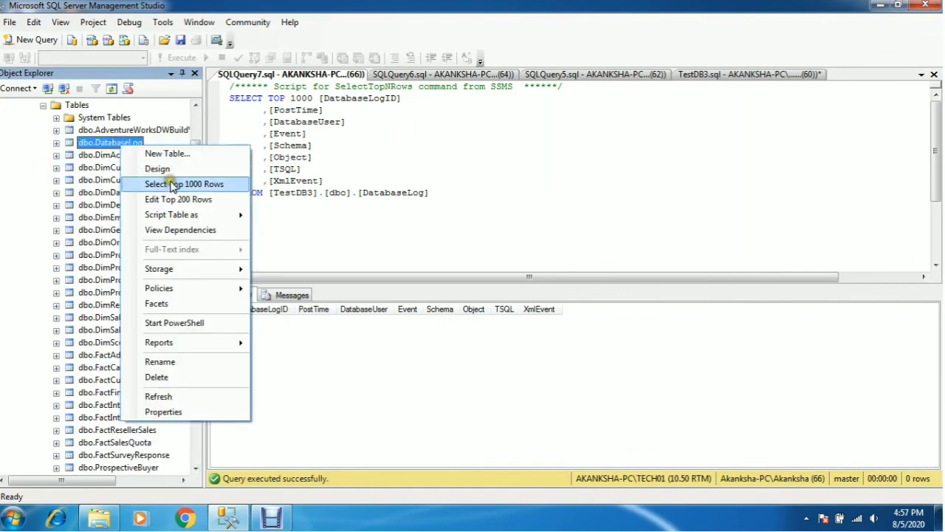
pyautogui.click(174, 184)
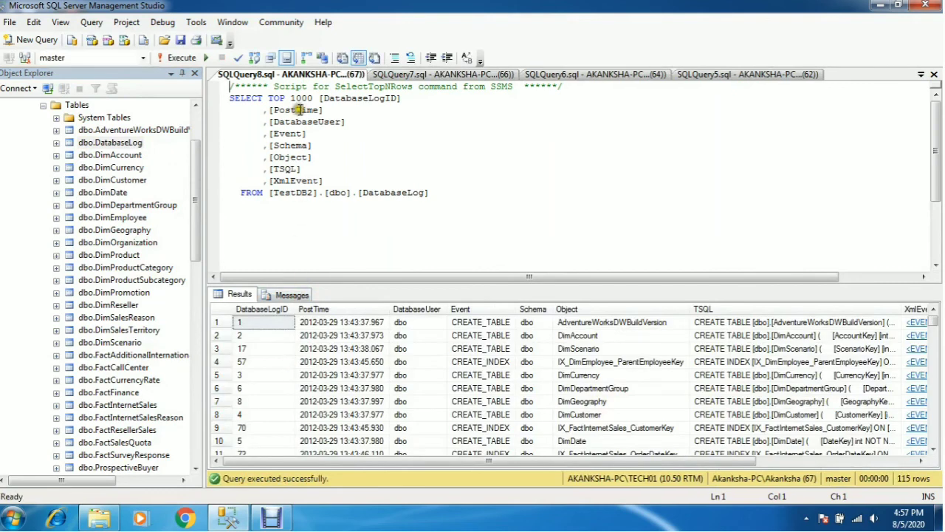
pyautogui.click(934, 74)
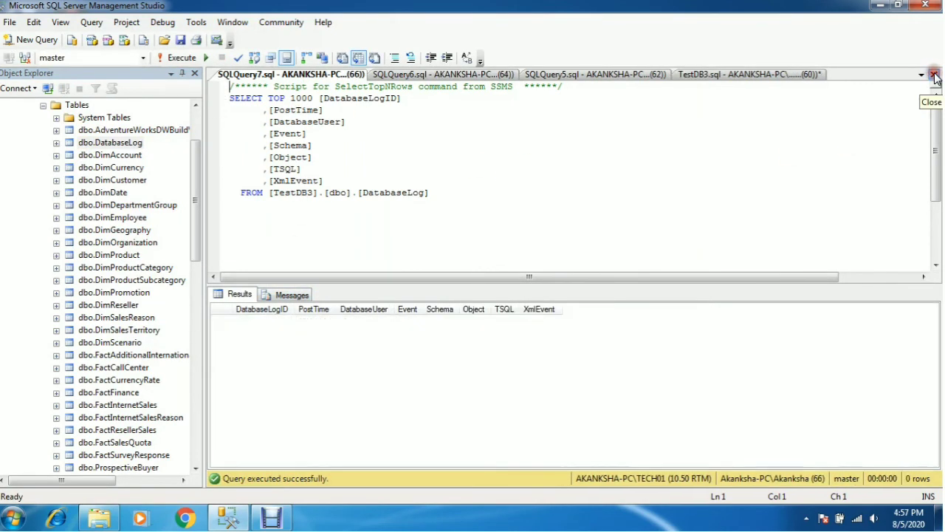
# Collapse the TestDB2 and TestDB3 trees in Object Explorer and list TestDB3's tables again for a final review.
pyautogui.click(43, 106)
pyautogui.click(43, 217)
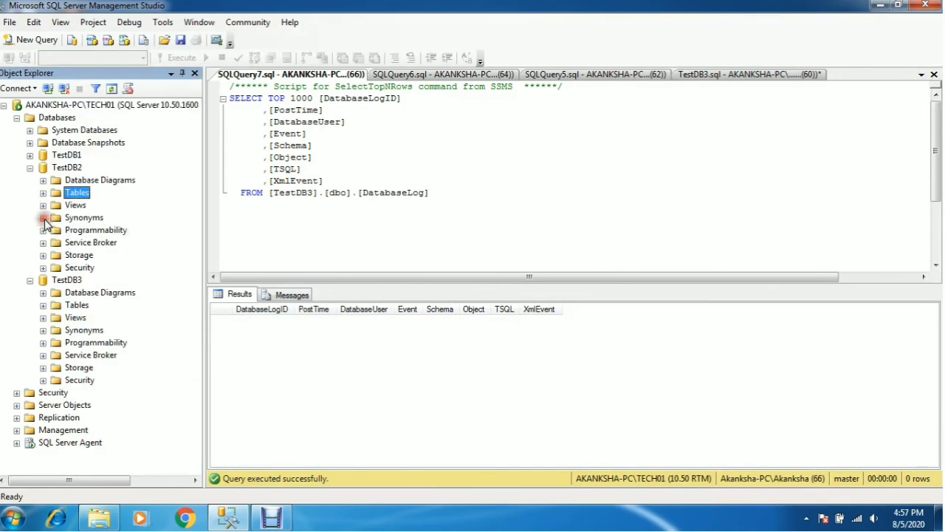
pyautogui.click(30, 168)
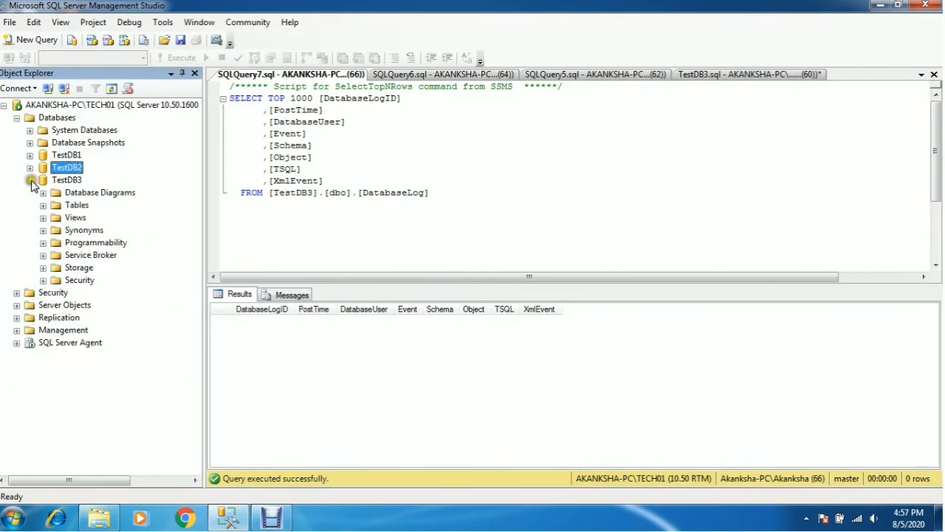
pyautogui.click(30, 180)
pyautogui.click(64, 180)
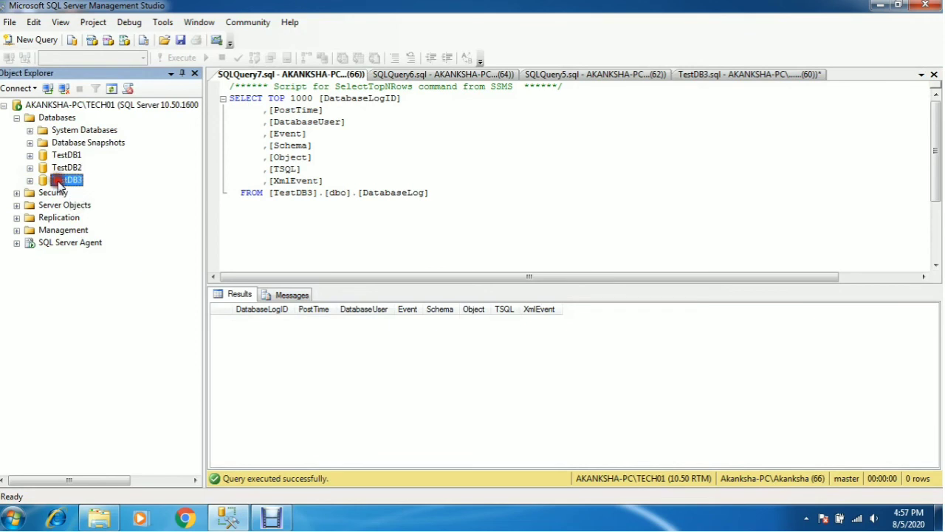
pyautogui.click(29, 181)
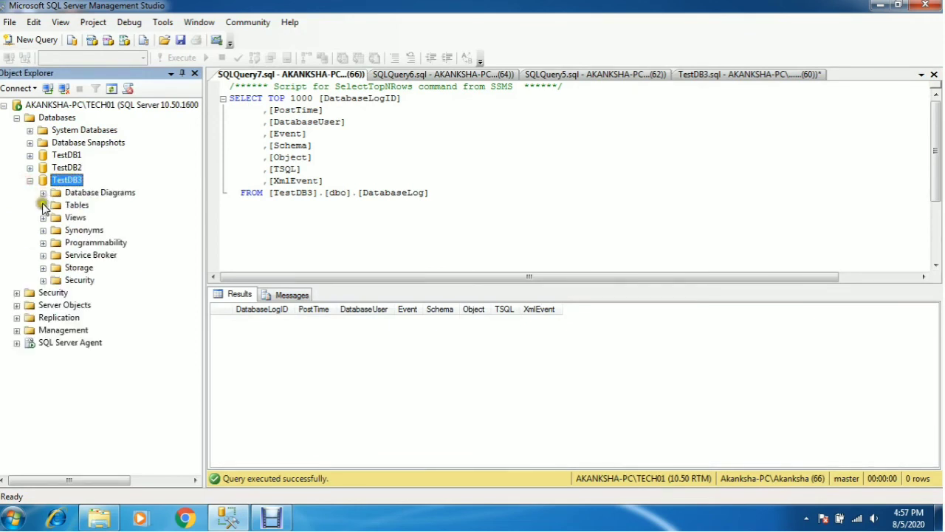
pyautogui.click(42, 204)
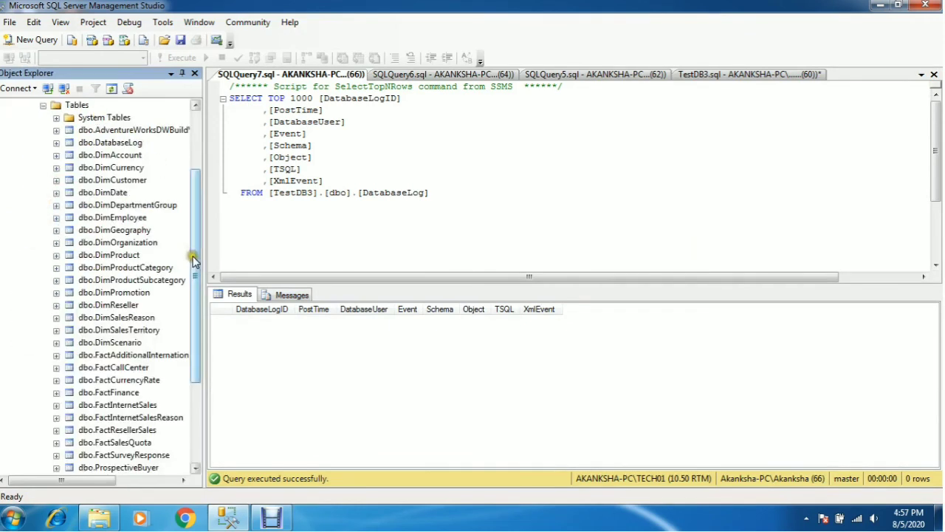
pyautogui.scroll(3, 190, 246)
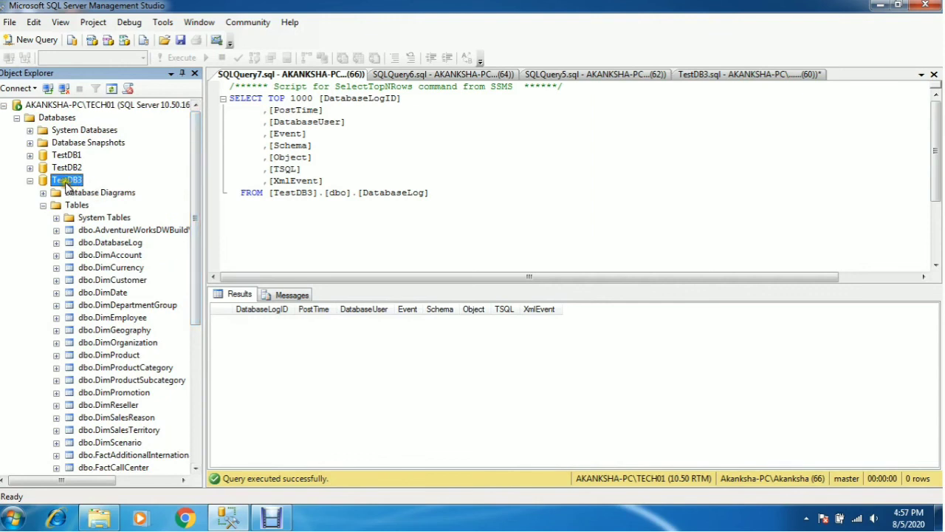